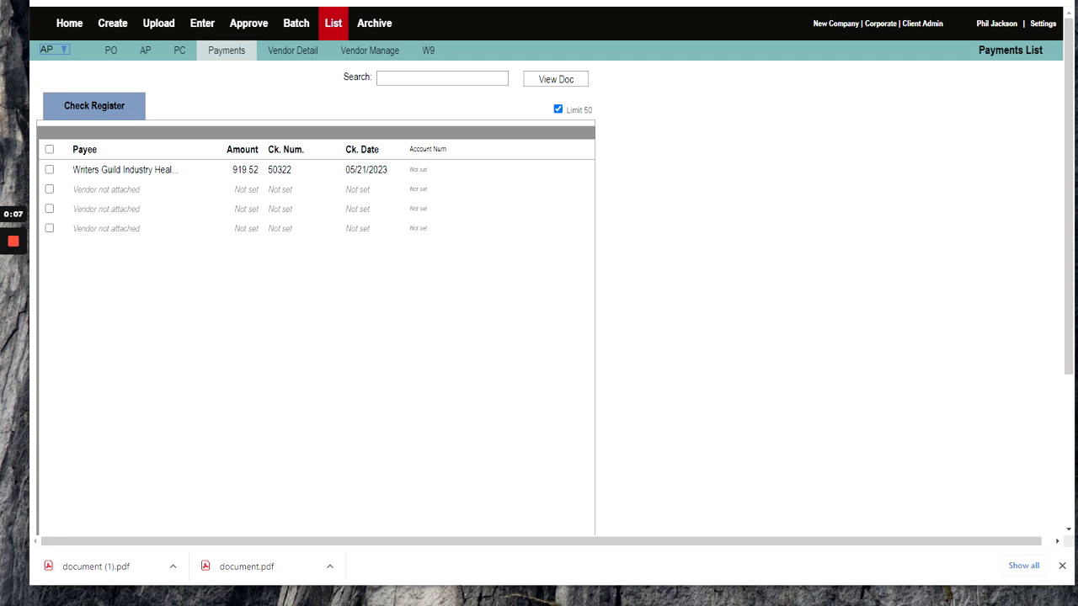
Tick the Writers Guild Industry Health Fund payment to show its 919.52 check details
mouse_move(5, 249)
left_click(49, 171)
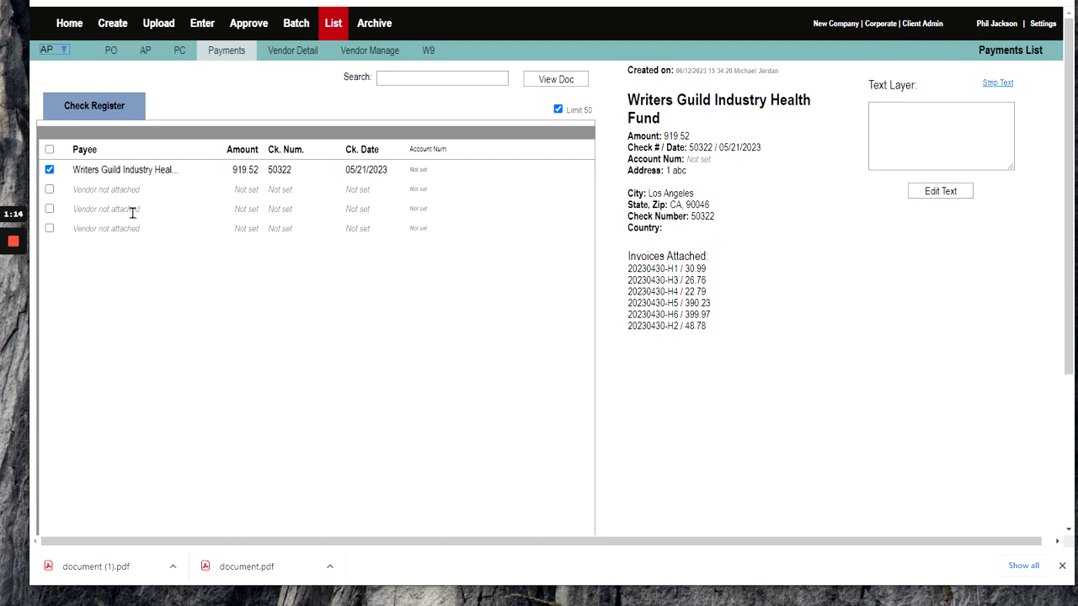
Glance at Payments Data Entry, with 3 payments to process, then return to the Payments List
left_click(208, 30)
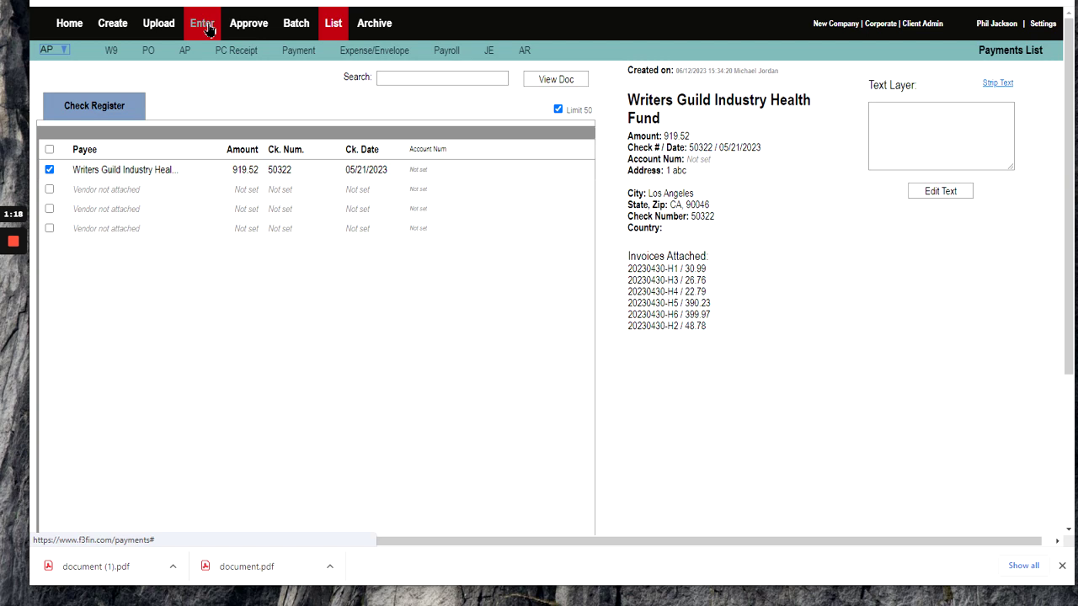
left_click(300, 52)
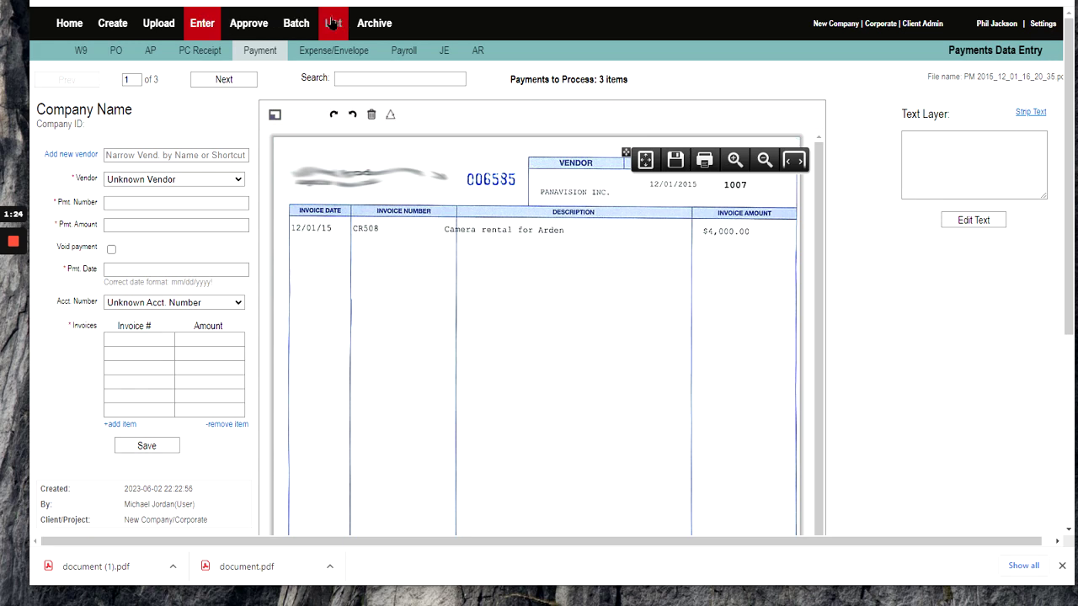
mouse_move(334, 23)
left_click(202, 52)
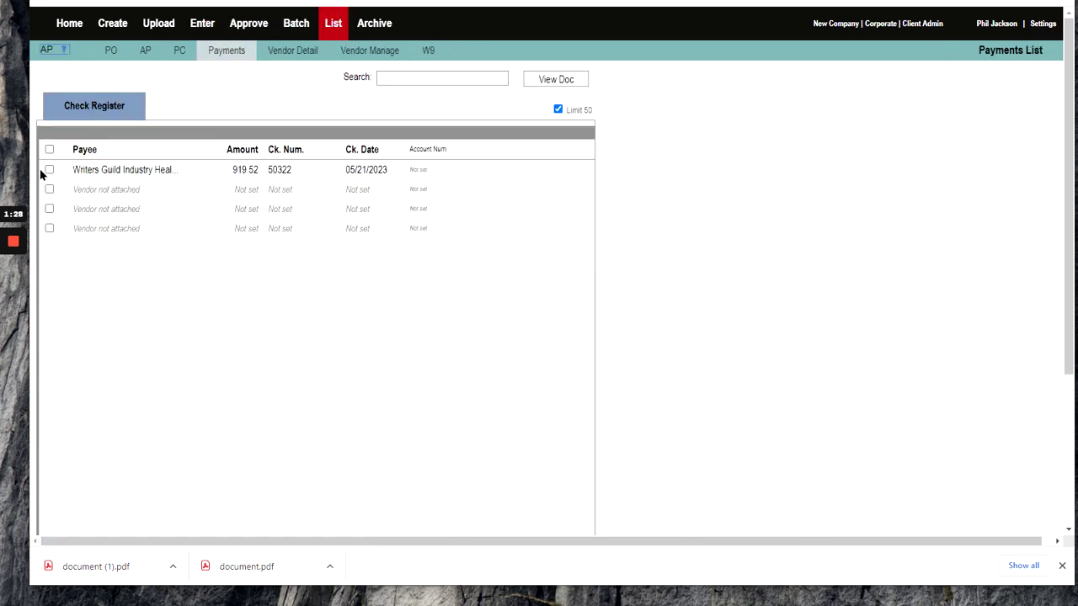
Open the documents for the first two payments and settle on Writers Guild check 50322
left_click(49, 170)
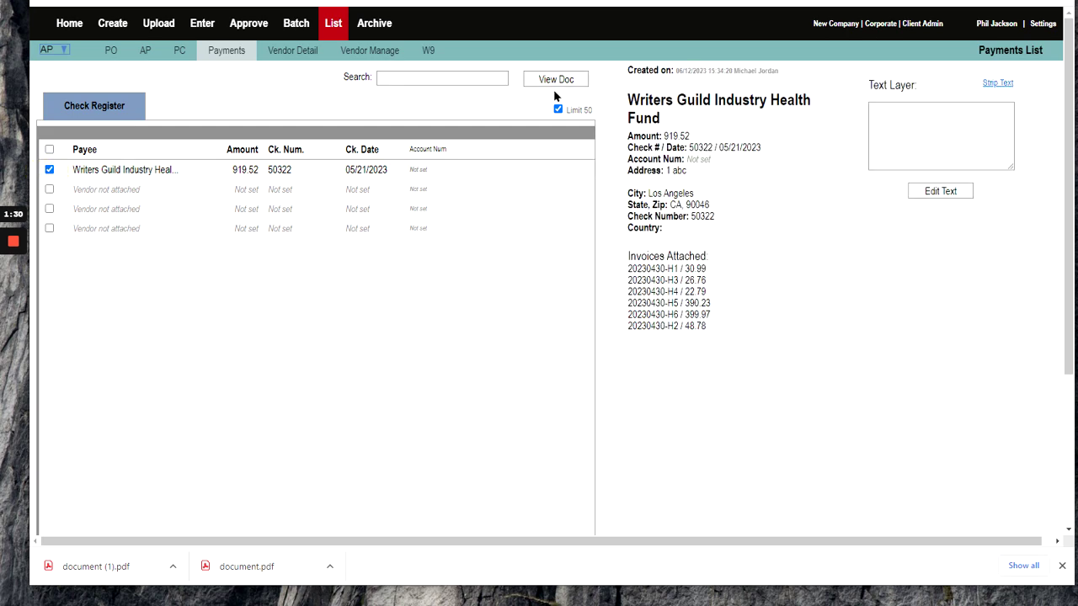
left_click(50, 190)
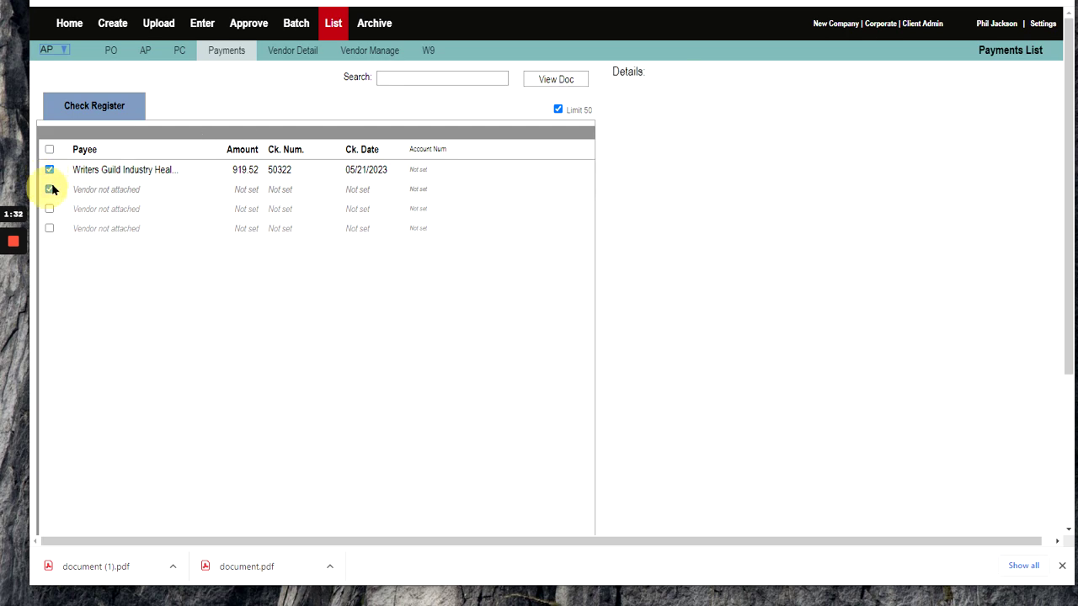
left_click(556, 82)
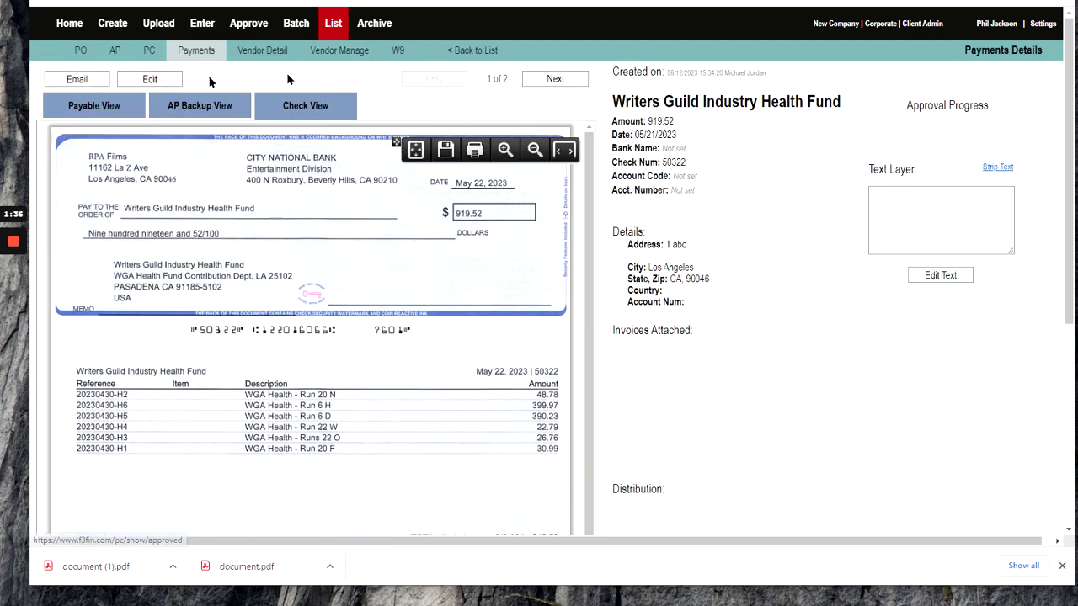
left_click(555, 78)
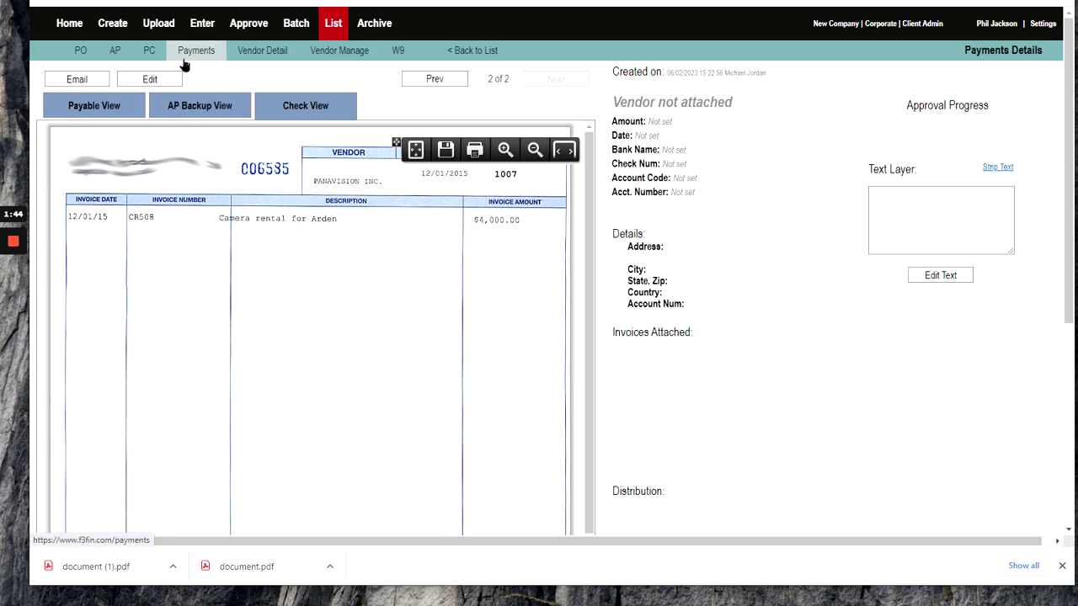
left_click(435, 81)
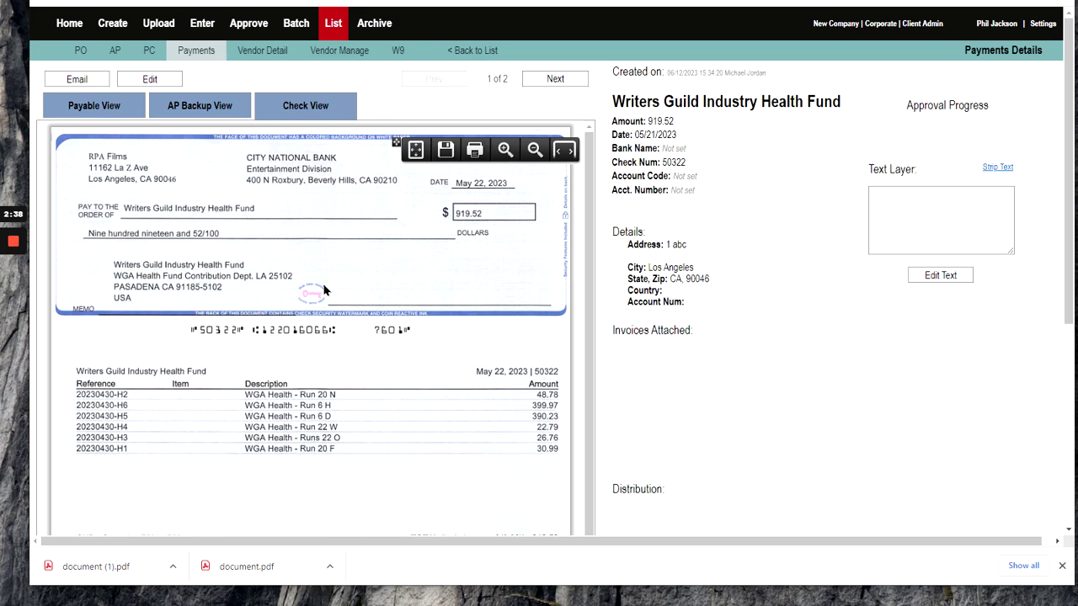
Save 'claim 1' as the check's text layer note, then uncover and zoom the check image
left_click(939, 274)
left_click(929, 279)
left_click(936, 273)
left_click(909, 208)
type("claim ")
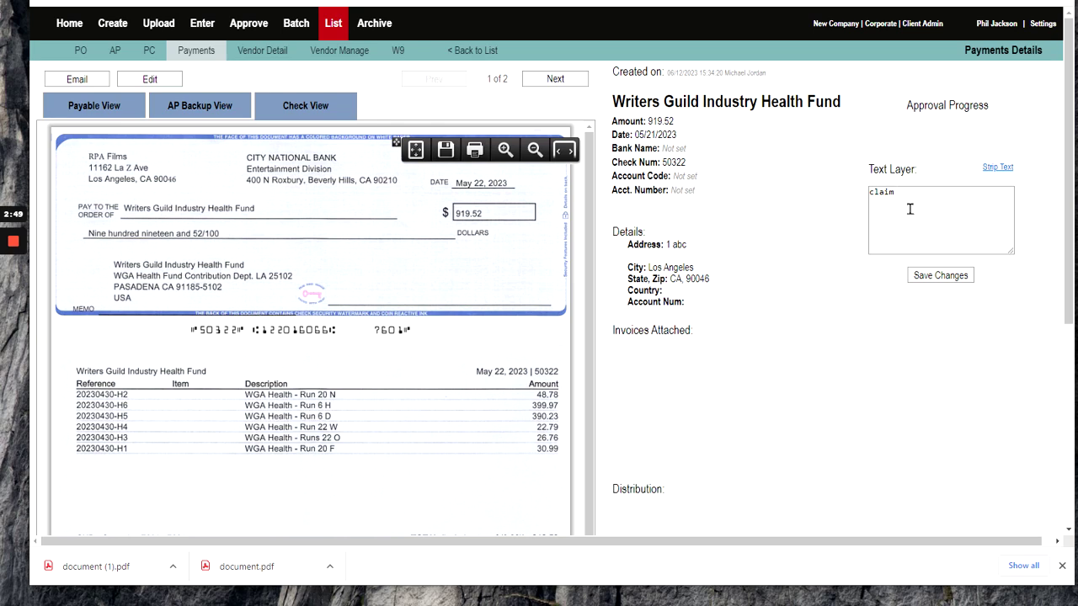
type("1")
left_click(928, 278)
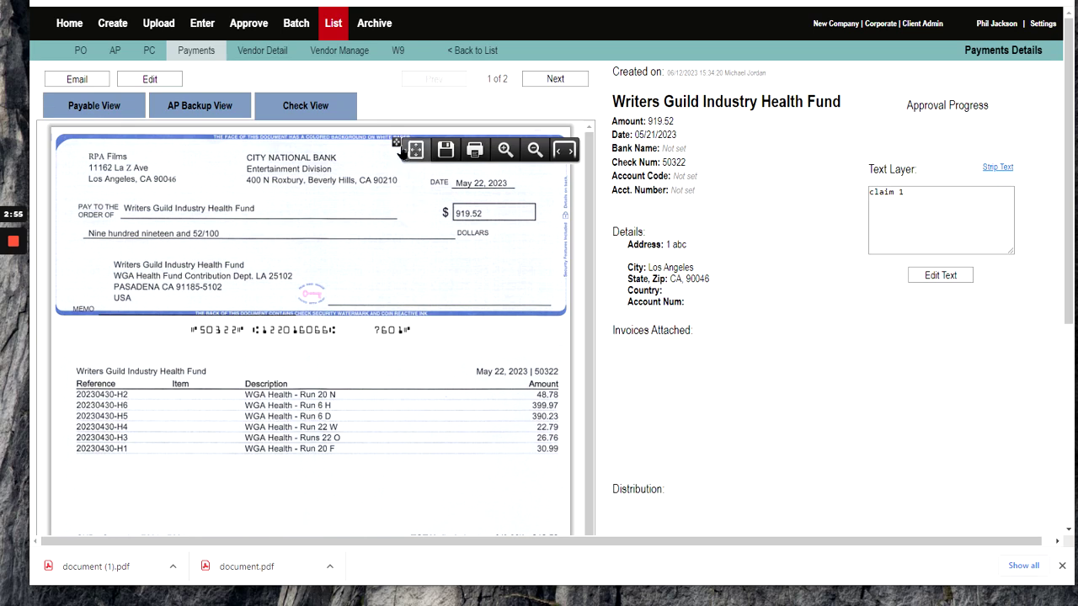
left_click_drag(394, 152, 172, 176)
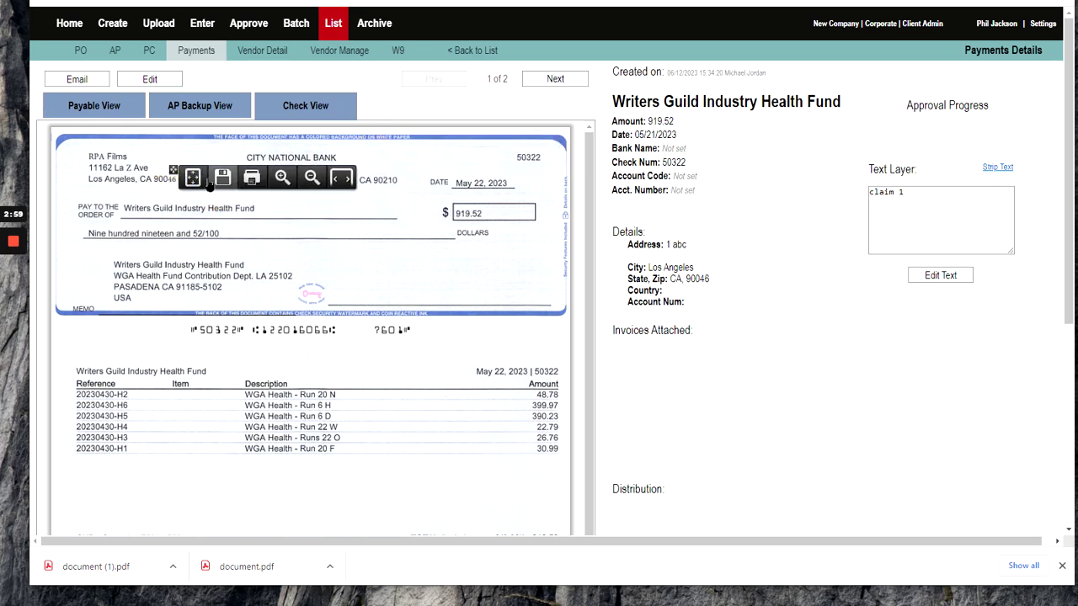
left_click(282, 176)
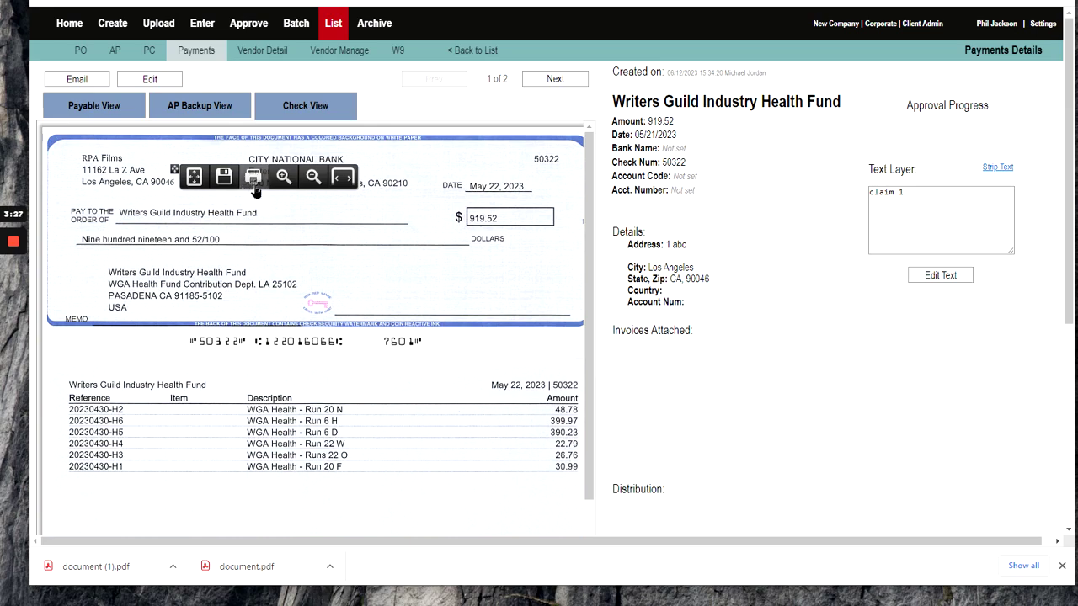
Save the Writers Guild check from the viewer as document (2).pdf
left_click(226, 180)
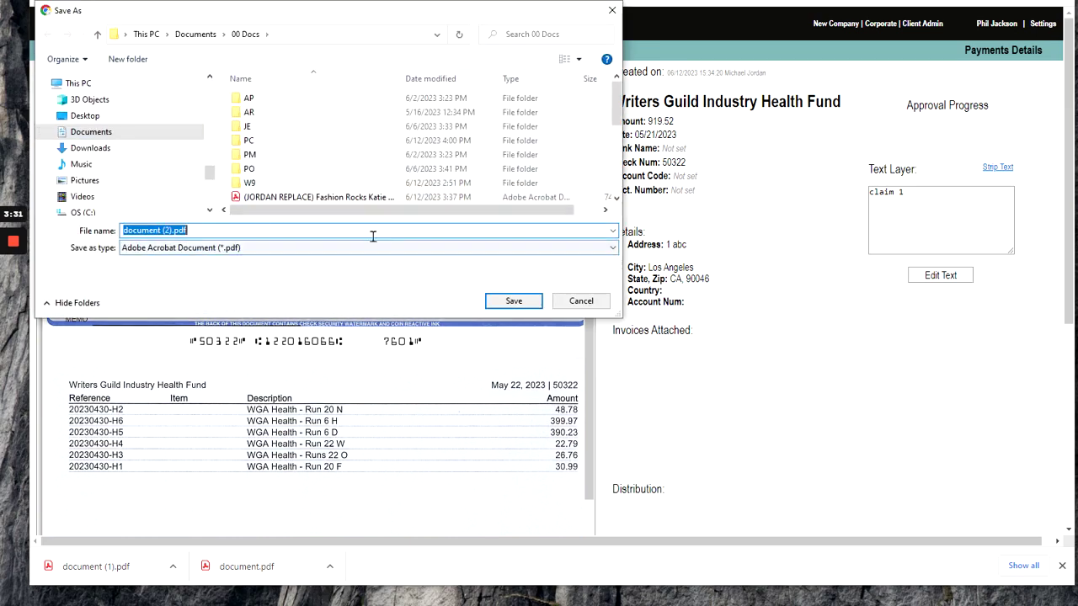
left_click(513, 300)
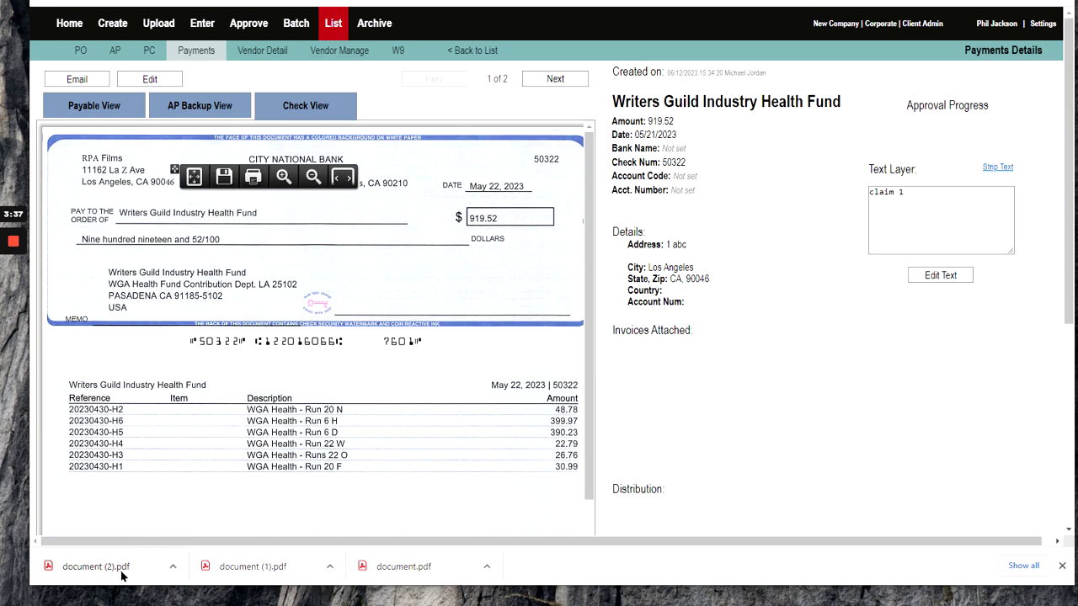
Open document (2).pdf and print it to the HP LaserJet 400 printer
left_click(169, 569)
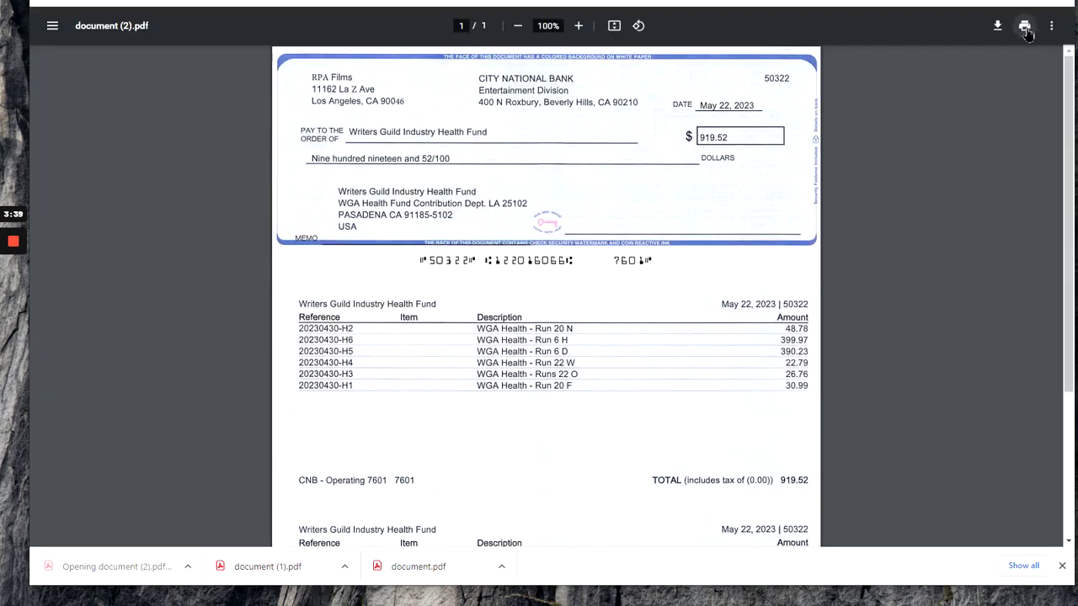
left_click(1024, 26)
left_click(783, 45)
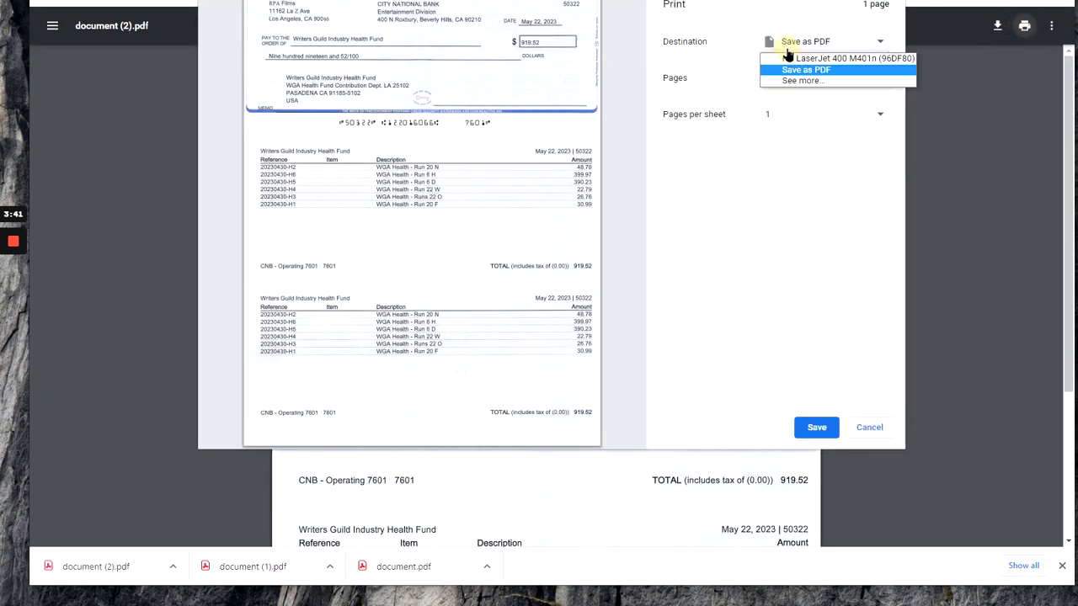
left_click(787, 55)
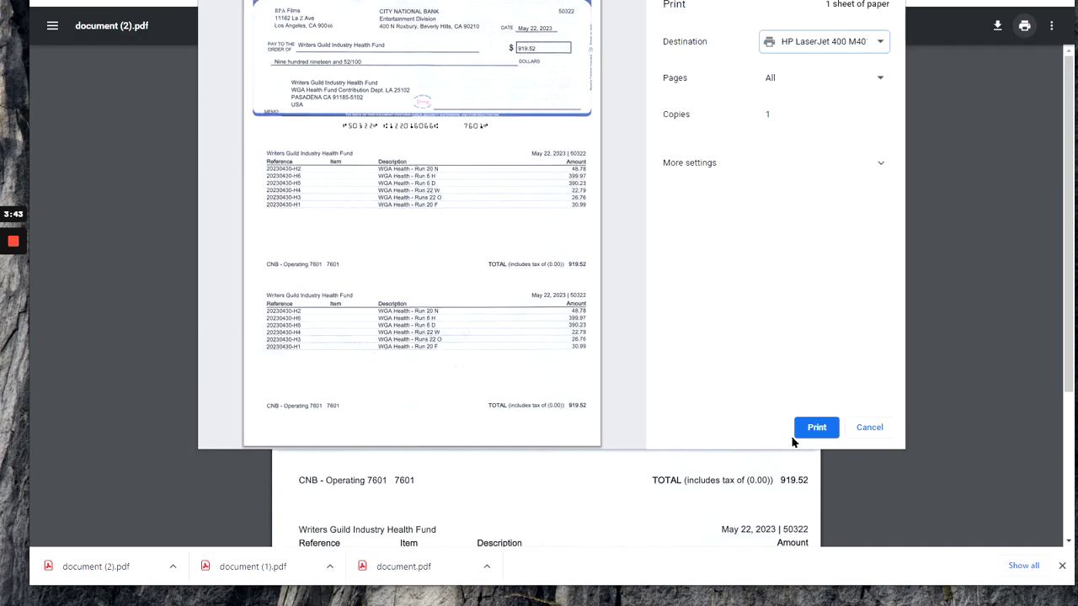
left_click(814, 427)
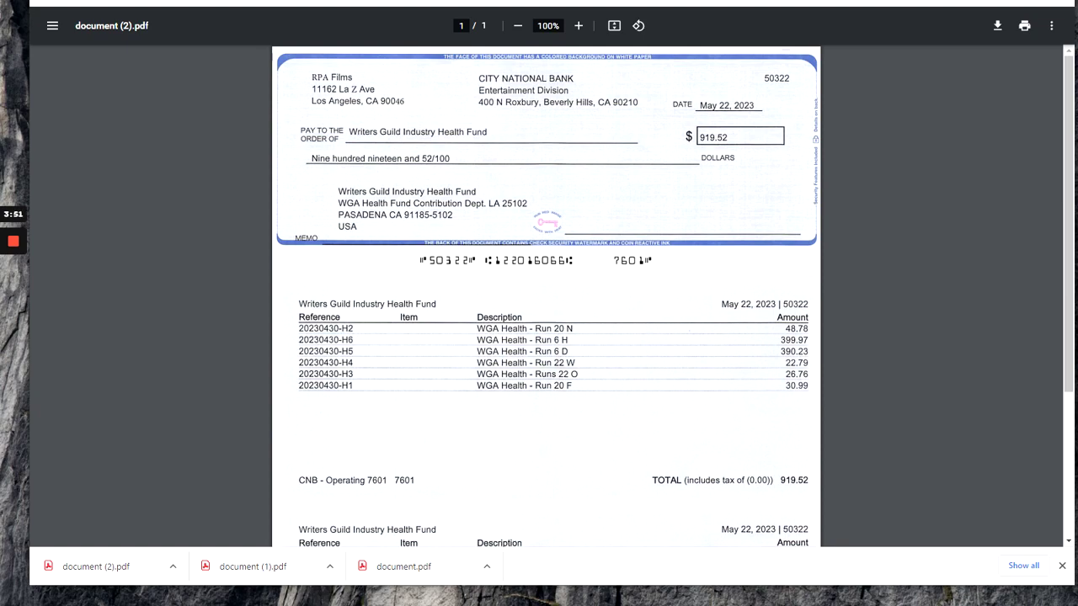
Return from check 50322's details to the Payments List and review the search field's options
key("ctrl+w")
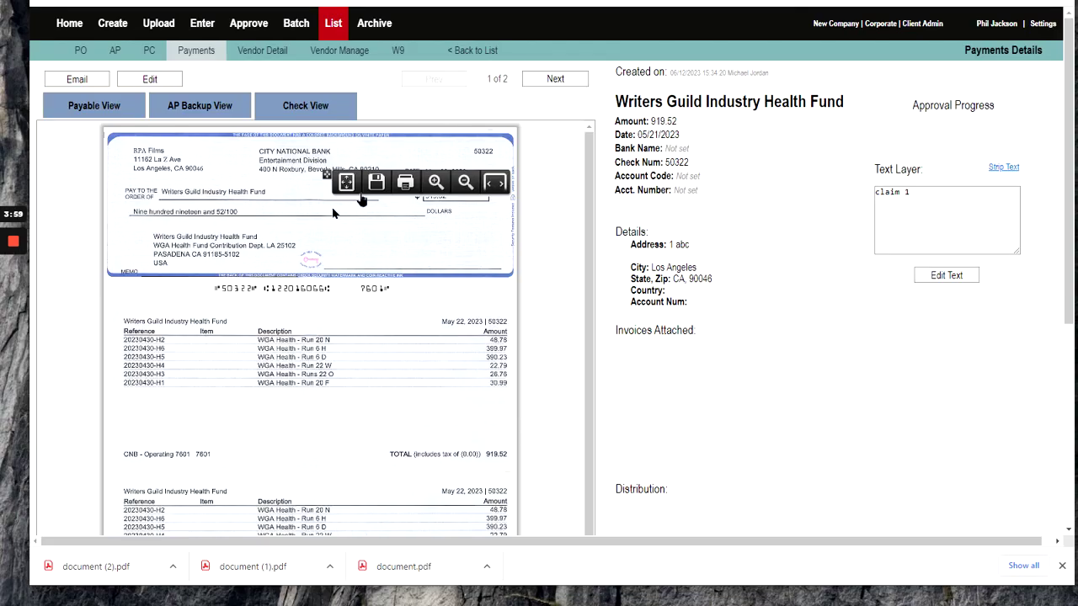
left_click_drag(326, 176, 383, 146)
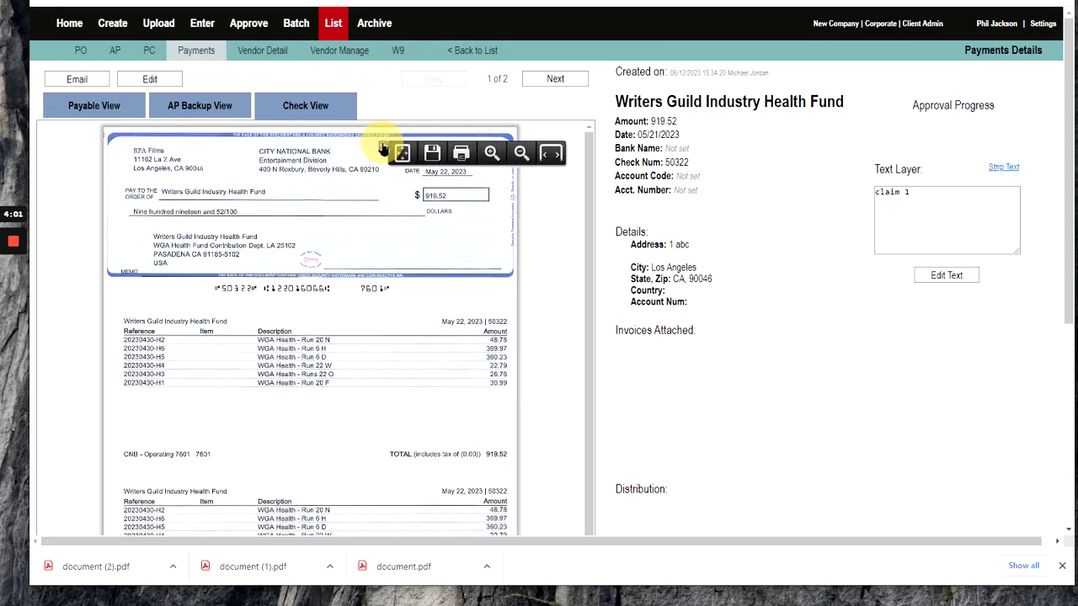
left_click(473, 51)
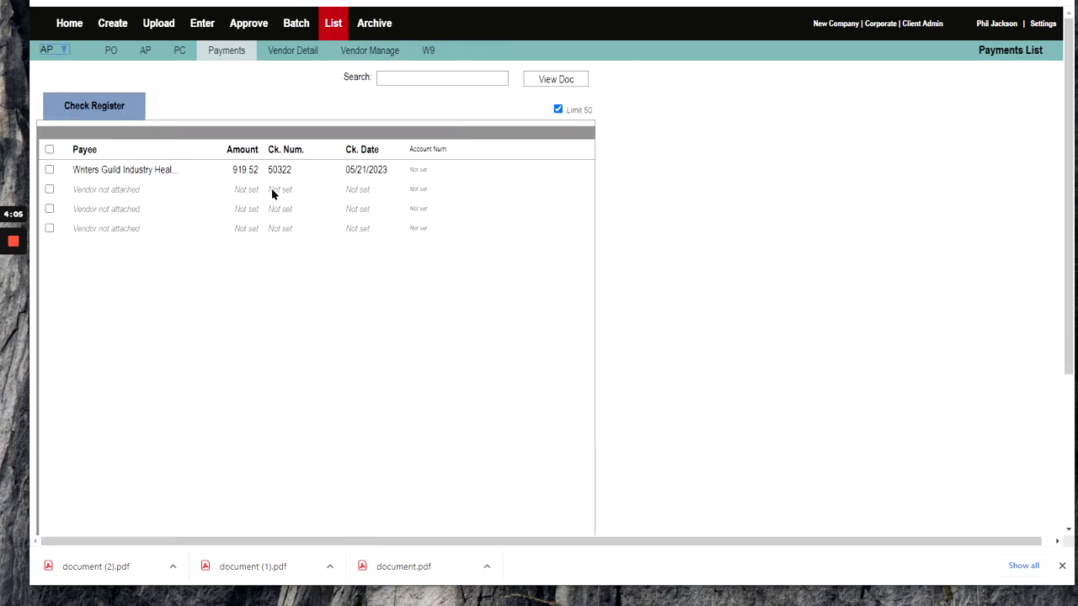
left_click(395, 77)
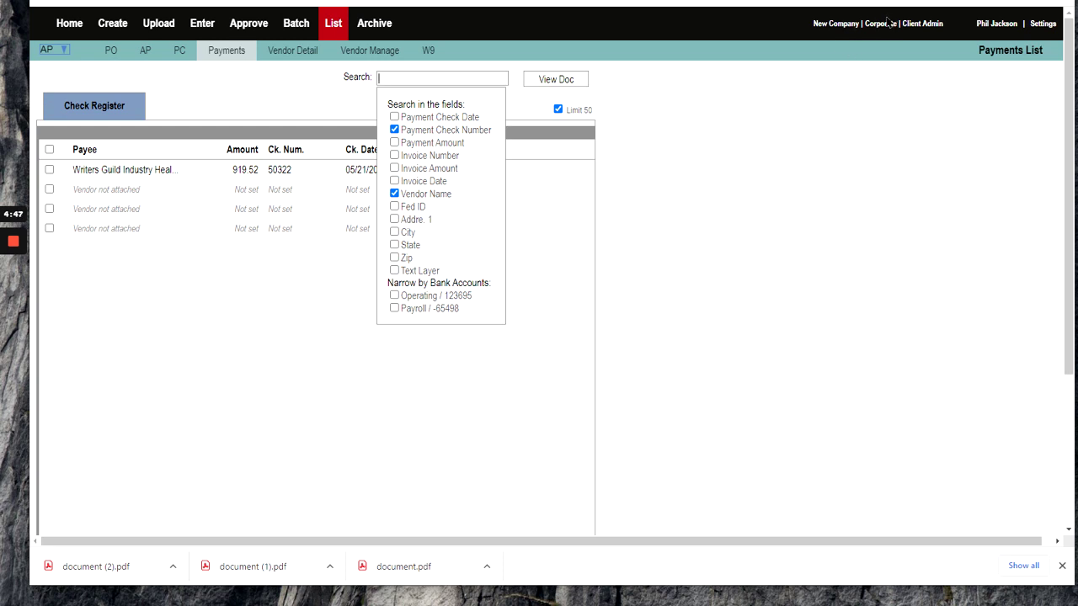
left_click(726, 168)
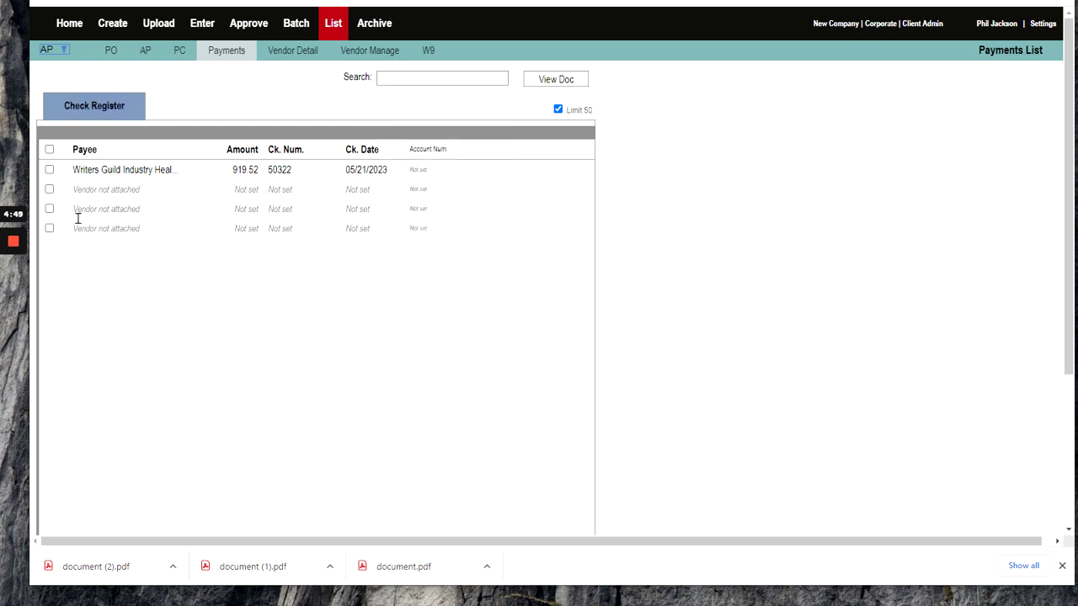
mouse_move(13, 245)
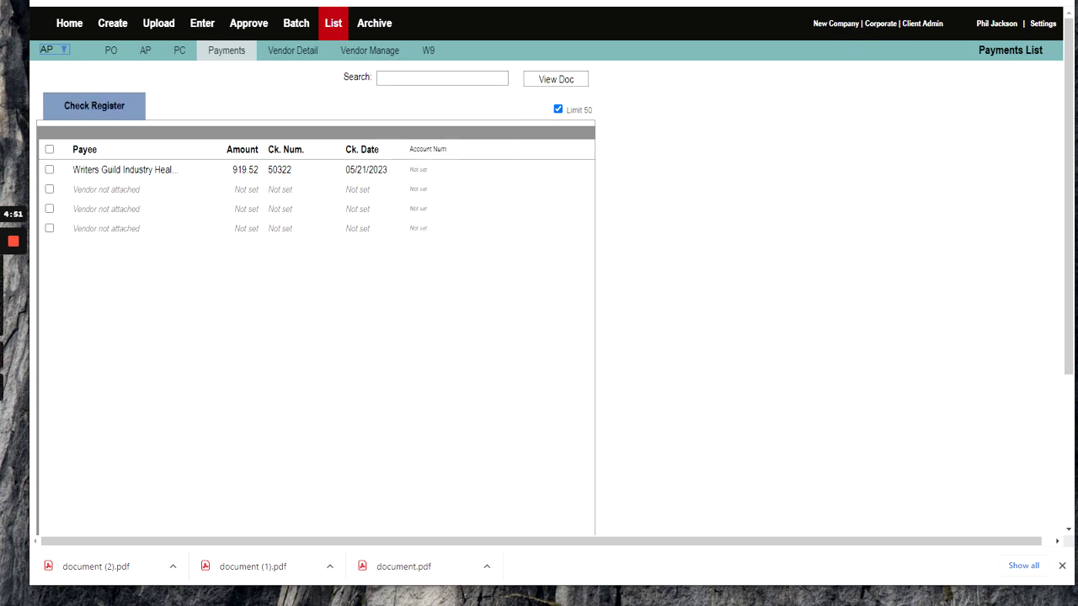